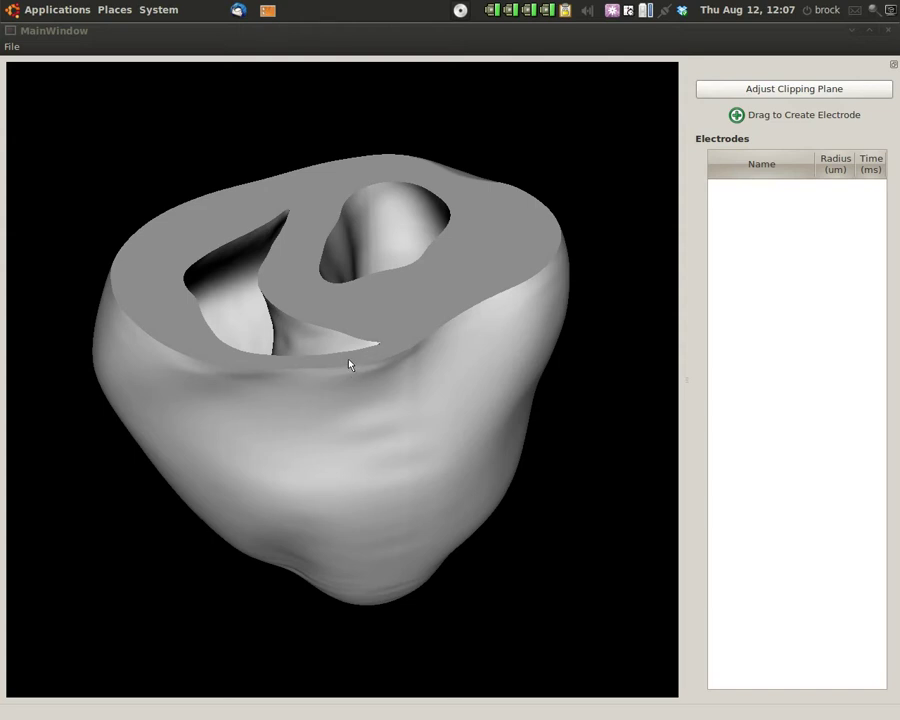
Orbit the heart to its outer wall and place a new electrode on the front wall
scroll(345, 380, "up", 2)
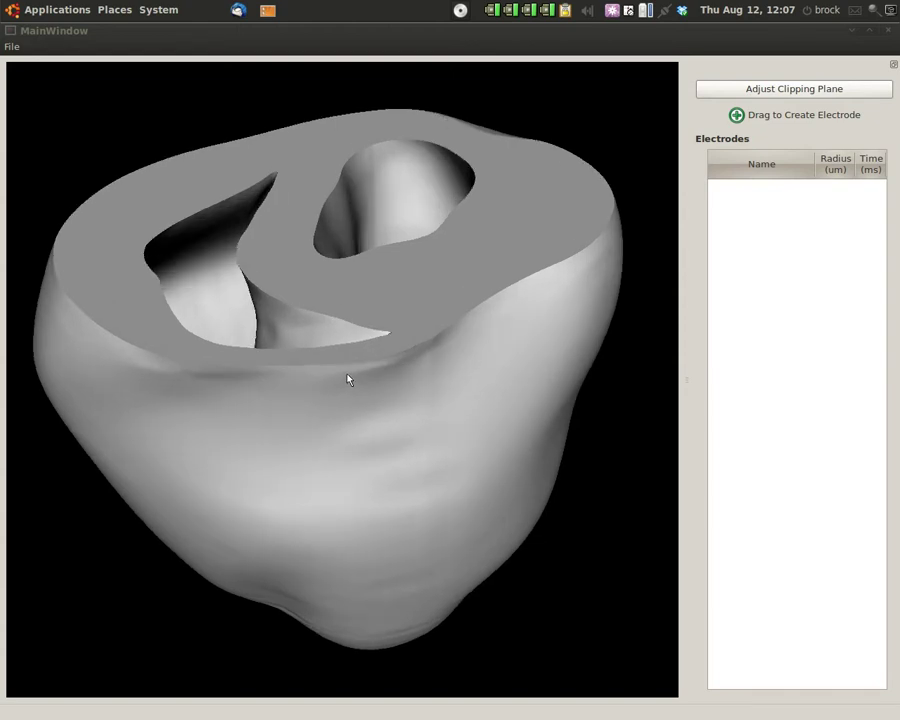
left_click_drag(452, 308, 376, 446)
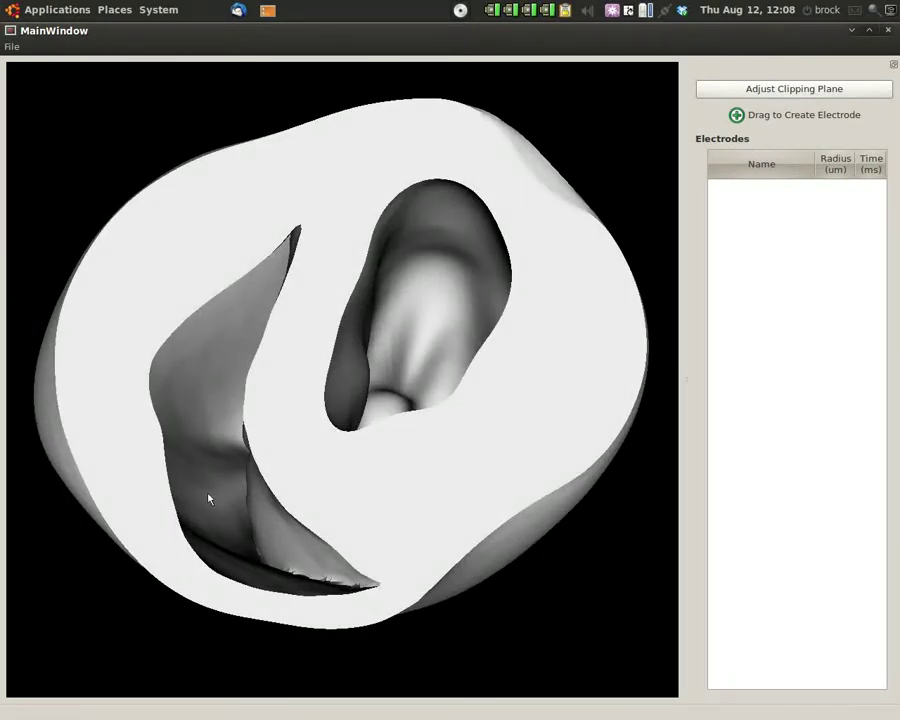
left_click_drag(452, 420, 323, 342)
scroll(376, 392, "up", 5)
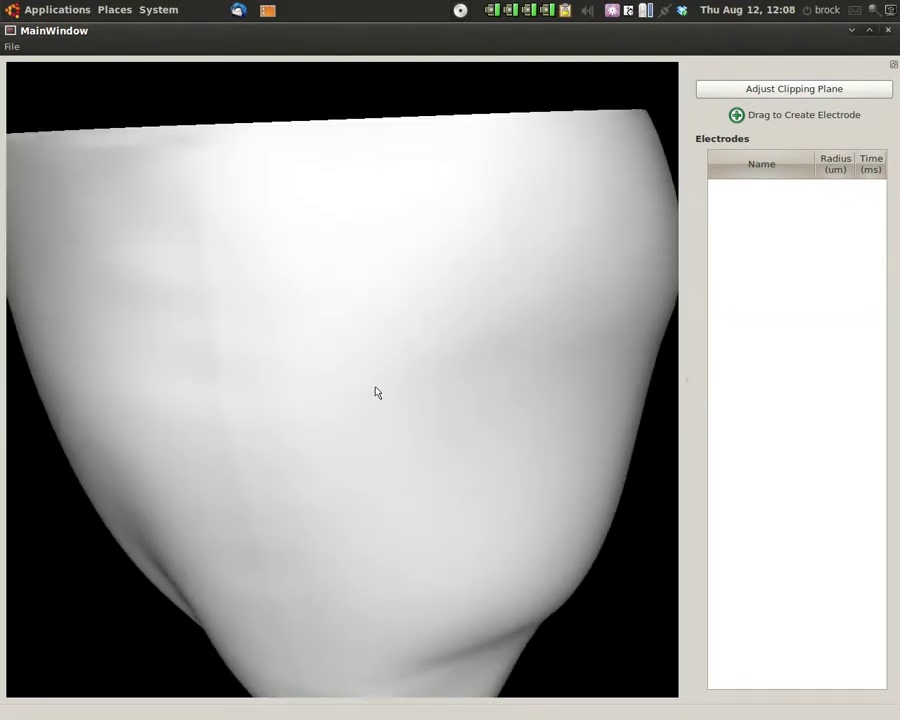
scroll(384, 364, "down", 7)
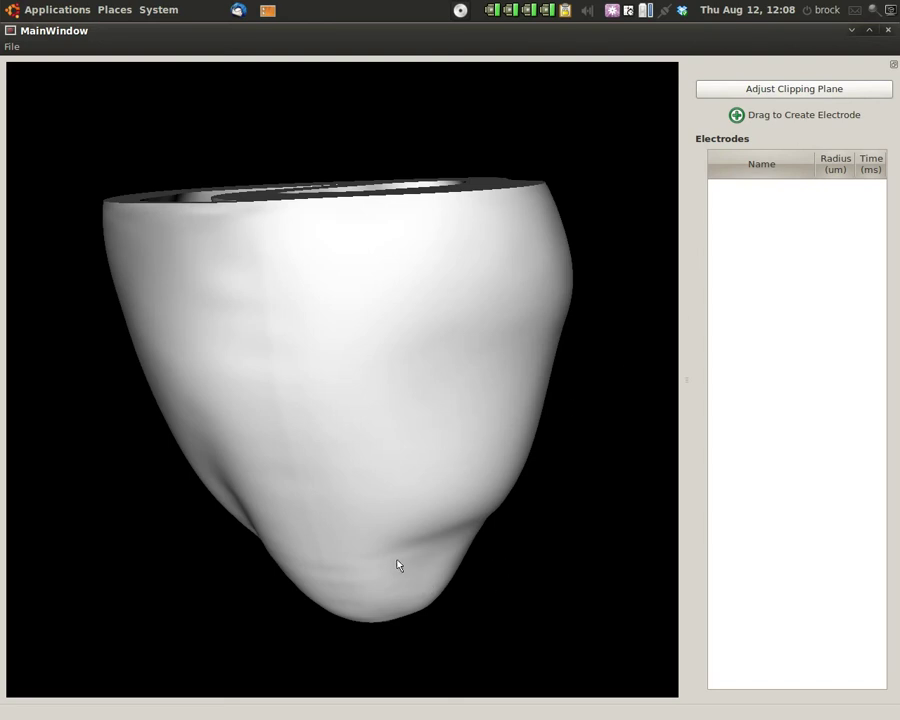
left_click_drag(273, 322, 385, 344)
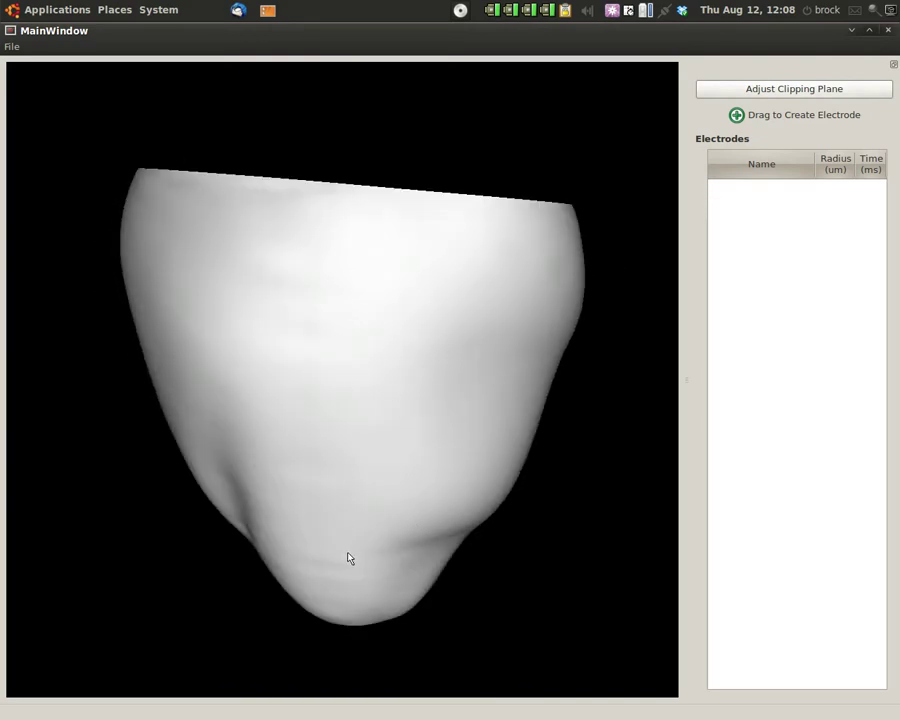
left_click_drag(349, 558, 412, 317)
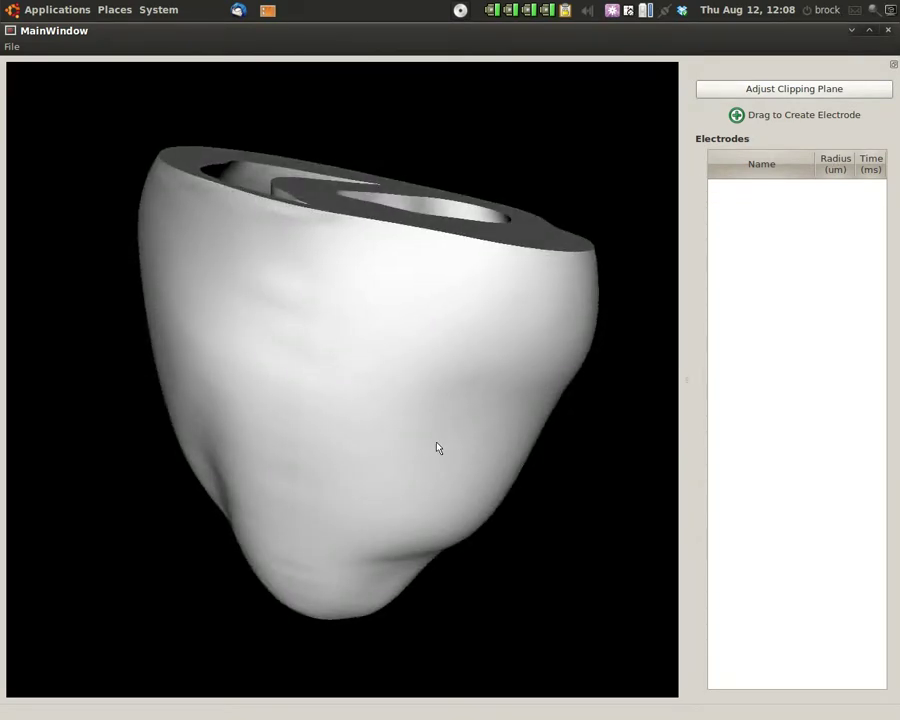
left_click_drag(437, 448, 558, 173)
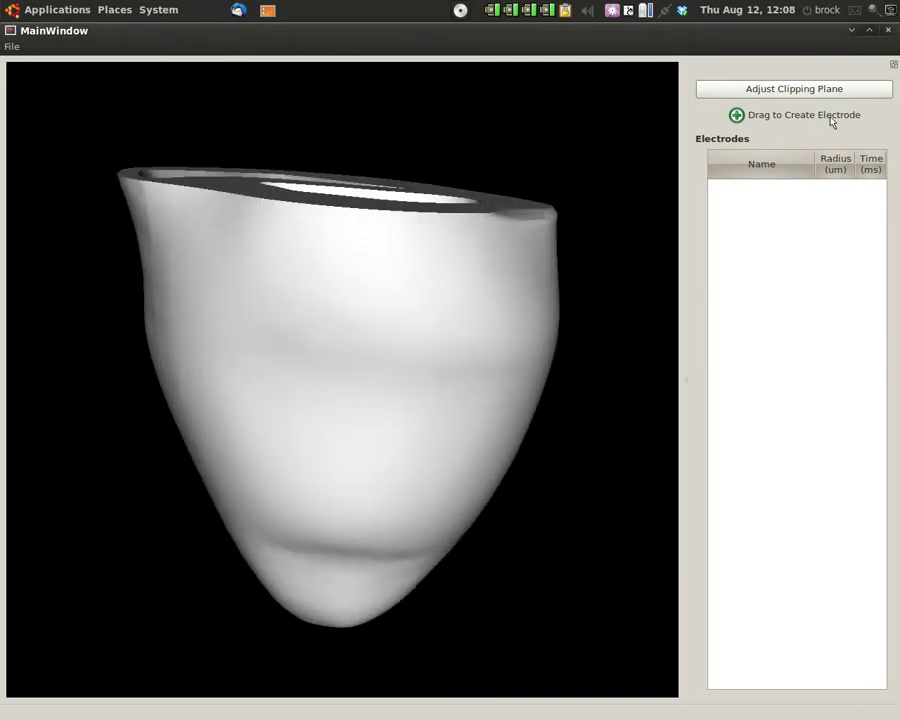
mouse_move(831, 122)
left_mouse_down()
mouse_move(807, 126)
mouse_move(610, 240)
mouse_move(388, 406)
left_mouse_up()
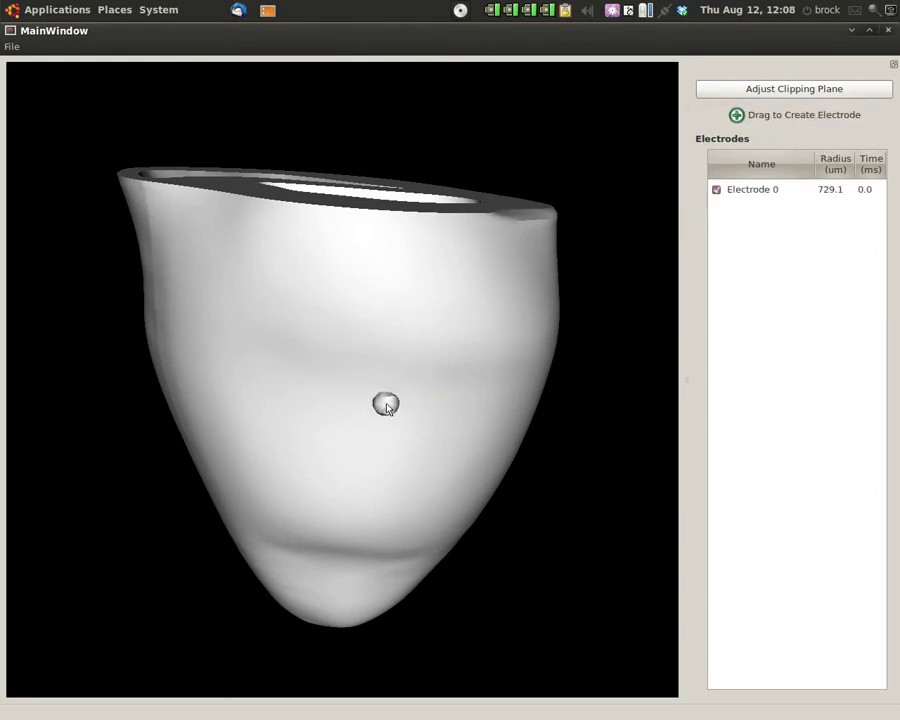
Rename the new electrode to LV Epi
left_click(755, 192)
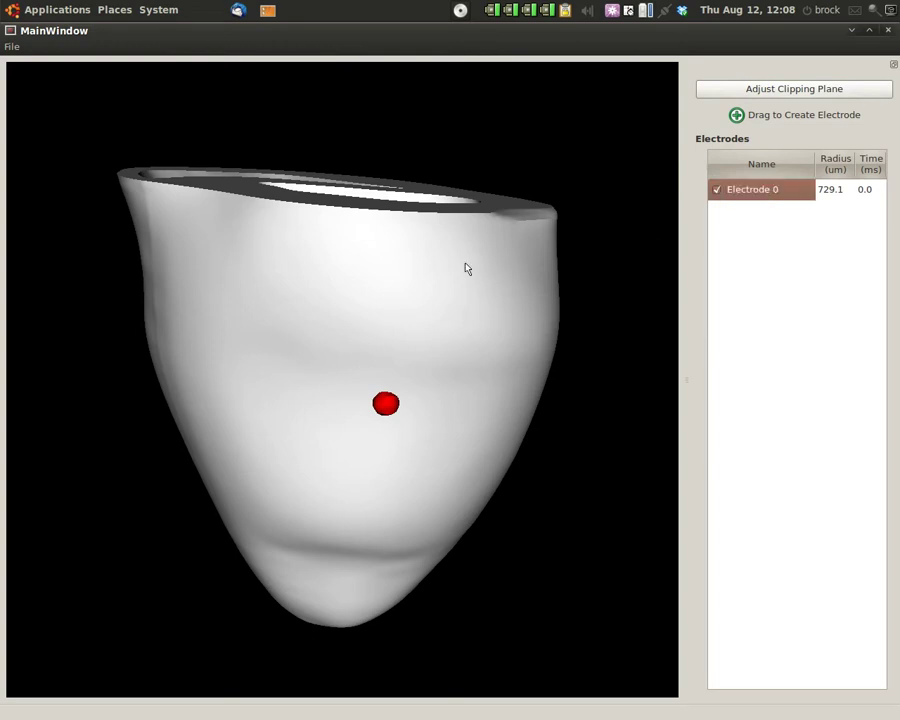
double_click(749, 191)
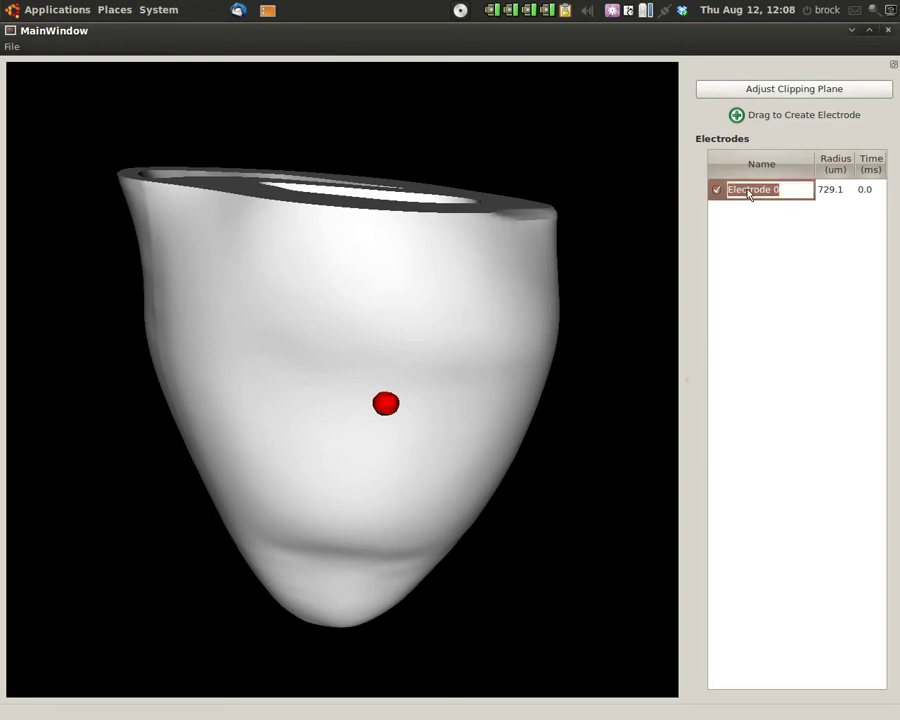
type("LV Epi")
key("Return")
Set LV Epi's radius to 145.8 µm and keep its time at 0.0 ms
left_click(822, 193)
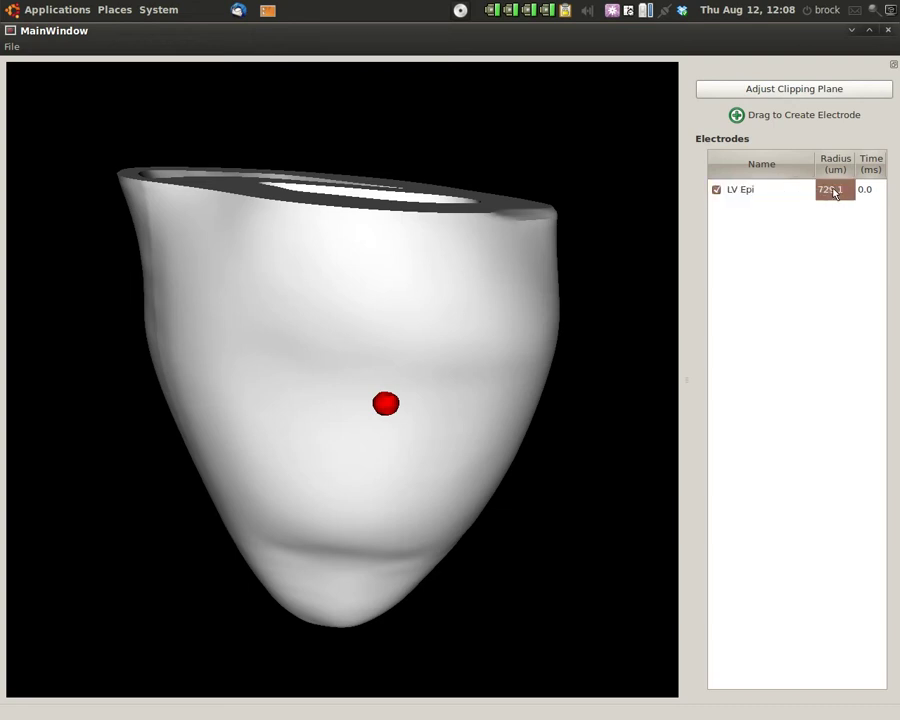
left_click(830, 194)
left_click(849, 196)
left_click(830, 196)
key("Return")
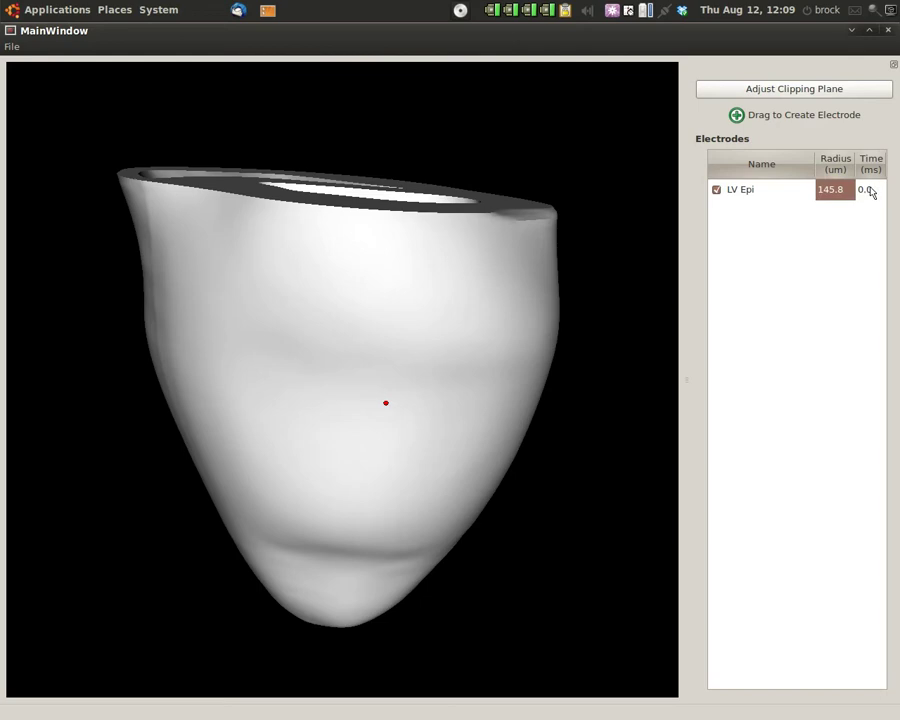
double_click(868, 191)
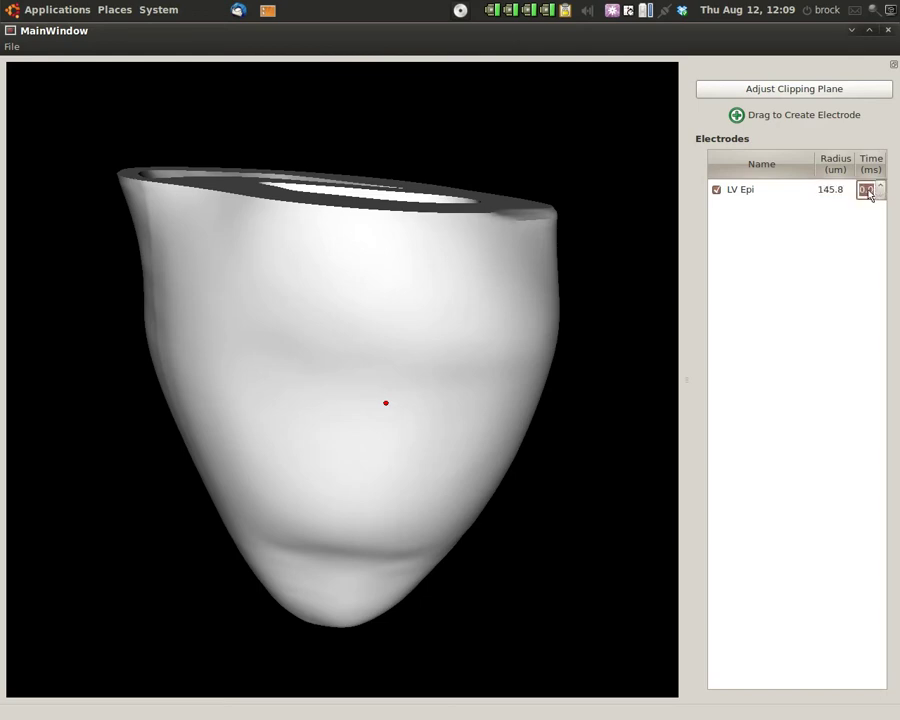
key("Return")
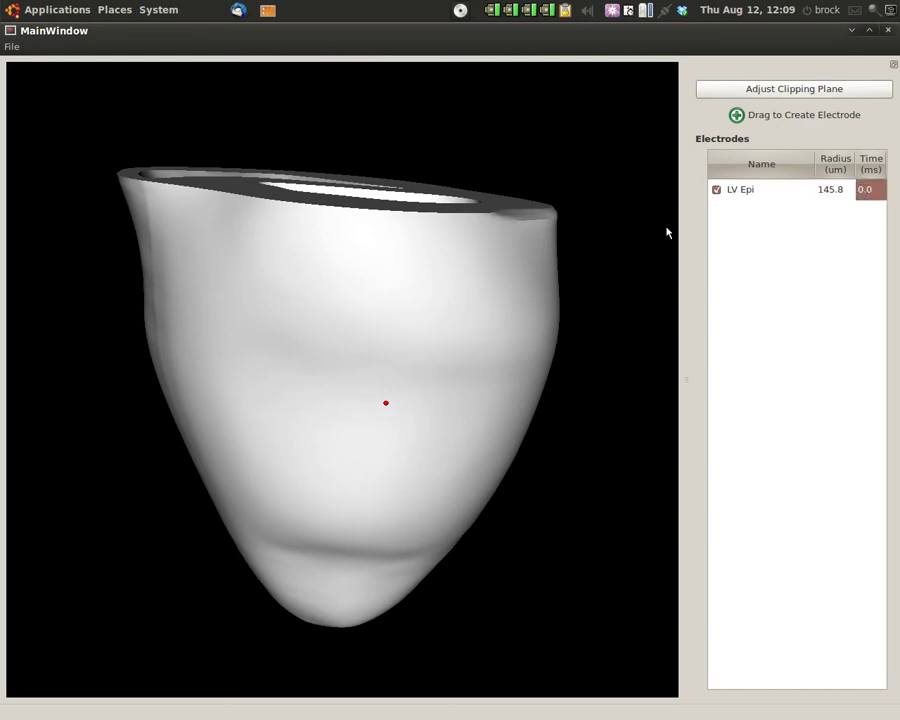
Rotate the heart to expose its apex and place a new electrode there
left_click_drag(467, 258, 436, 185)
left_click_drag(309, 408, 395, 483)
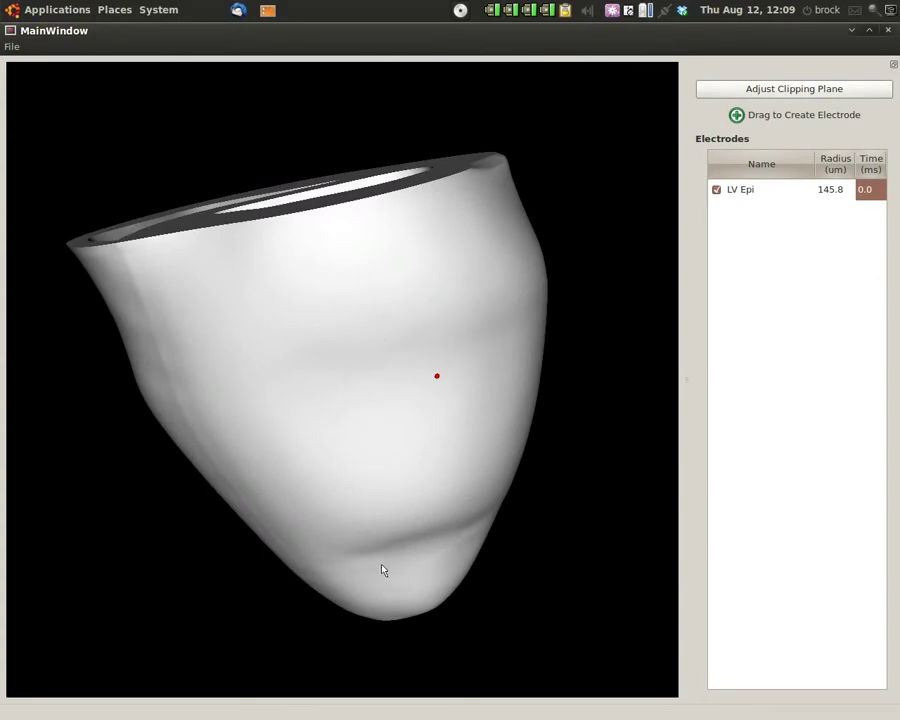
left_click_drag(382, 570, 460, 368)
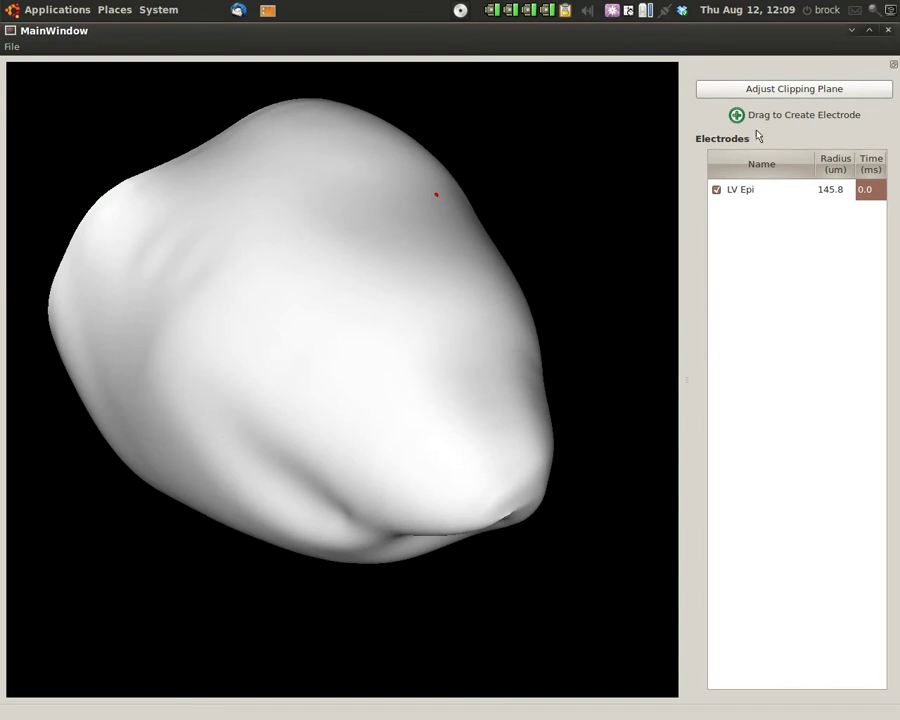
left_click_drag(771, 123, 511, 505)
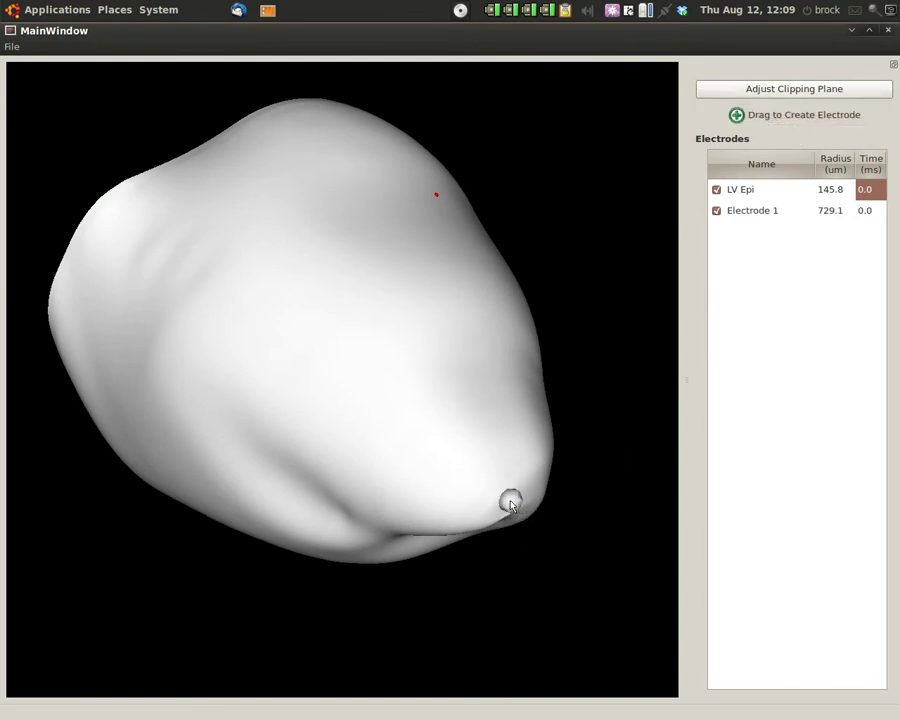
Set Electrode 1's radius to 2000 µm
left_click(760, 216)
left_click(830, 212)
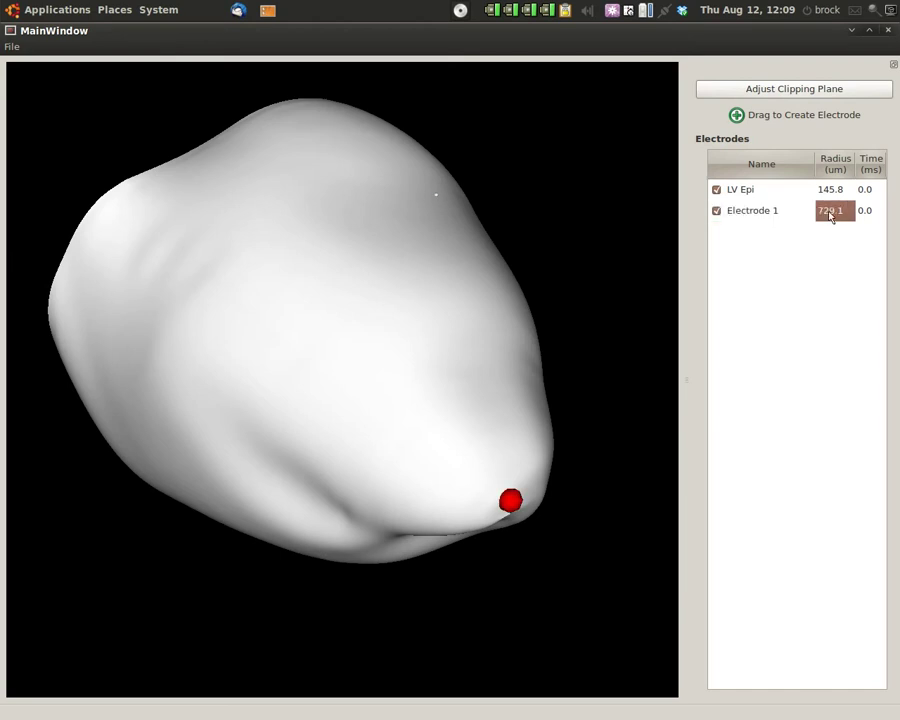
left_click(830, 212)
key("Return")
left_click(829, 213)
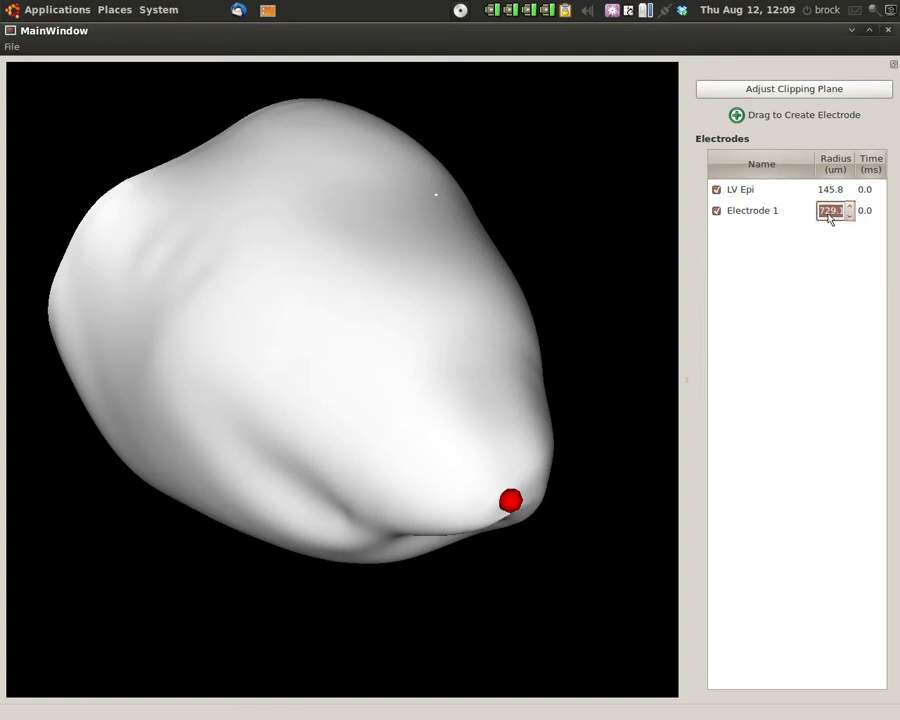
type("2000")
key("Return")
Orbit the heart to inspect the enlarged electrode and face the clipped top
left_click_drag(496, 330, 518, 641)
left_click_drag(331, 370, 329, 448)
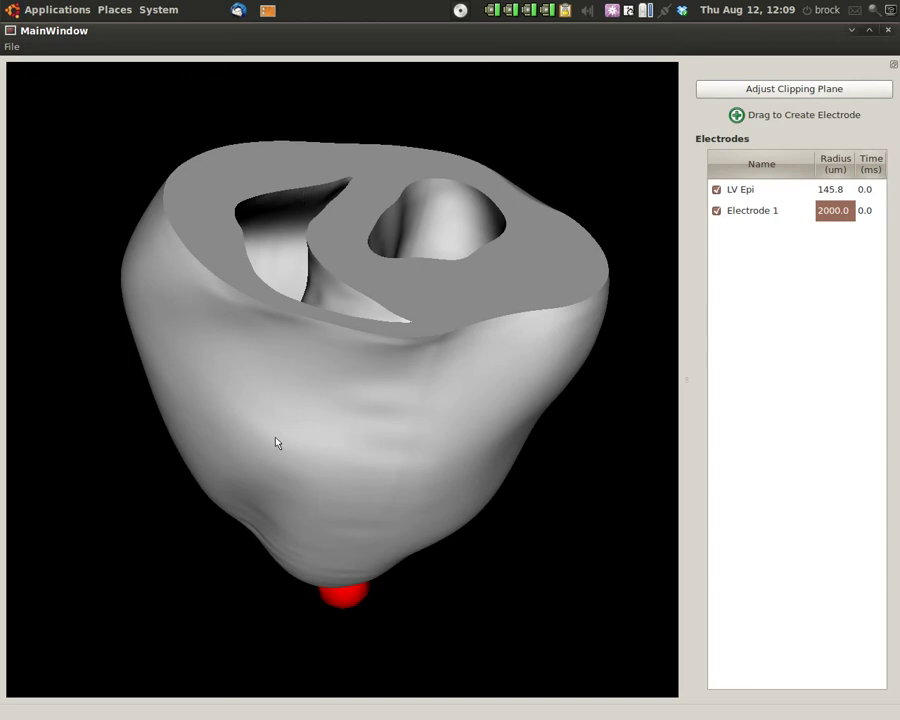
left_click_drag(338, 362, 300, 255)
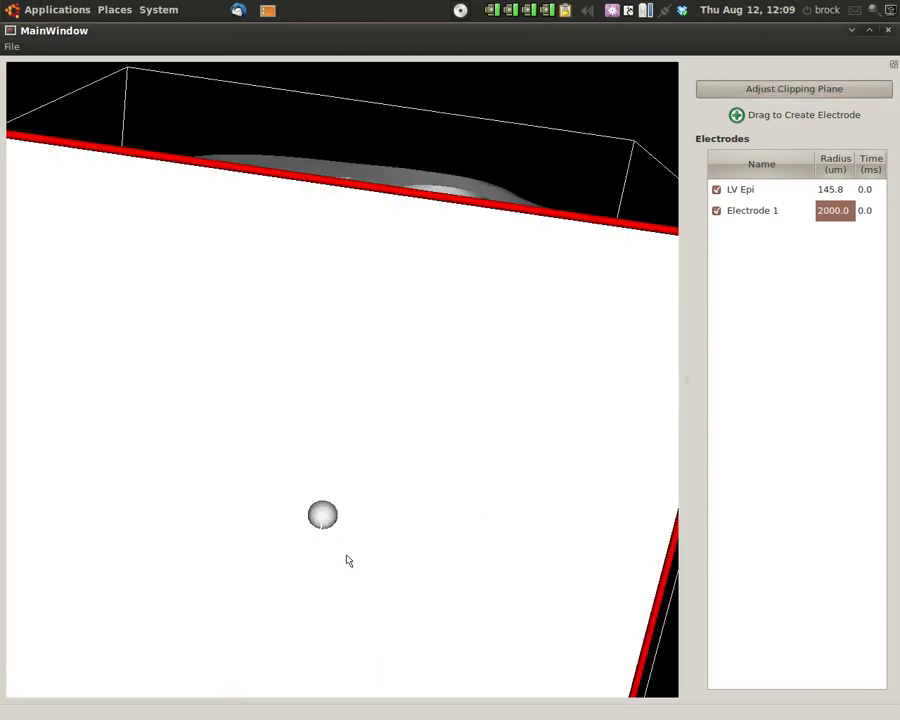
Swing the clipping plane beneath the heart, then tilt it upright through it
left_click_drag(434, 538, 432, 517)
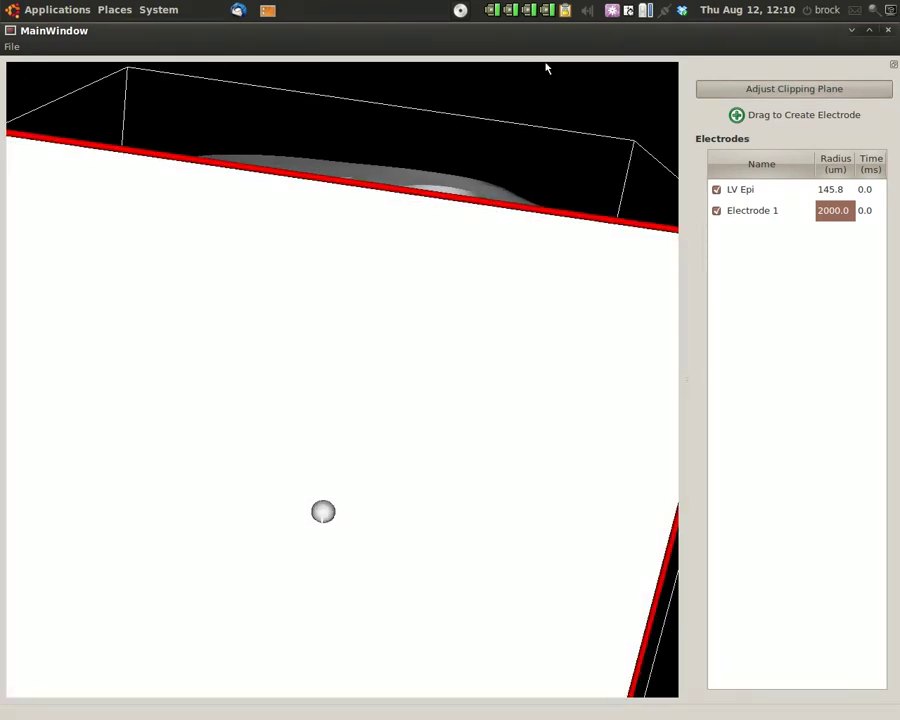
left_click_drag(545, 66, 455, 208)
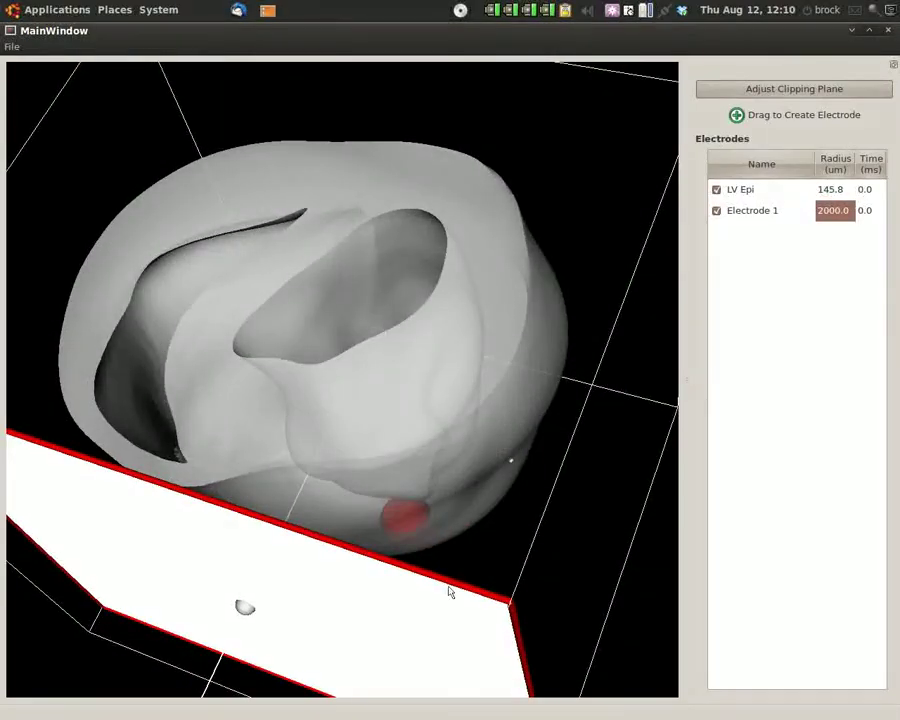
left_click_drag(449, 592, 489, 416)
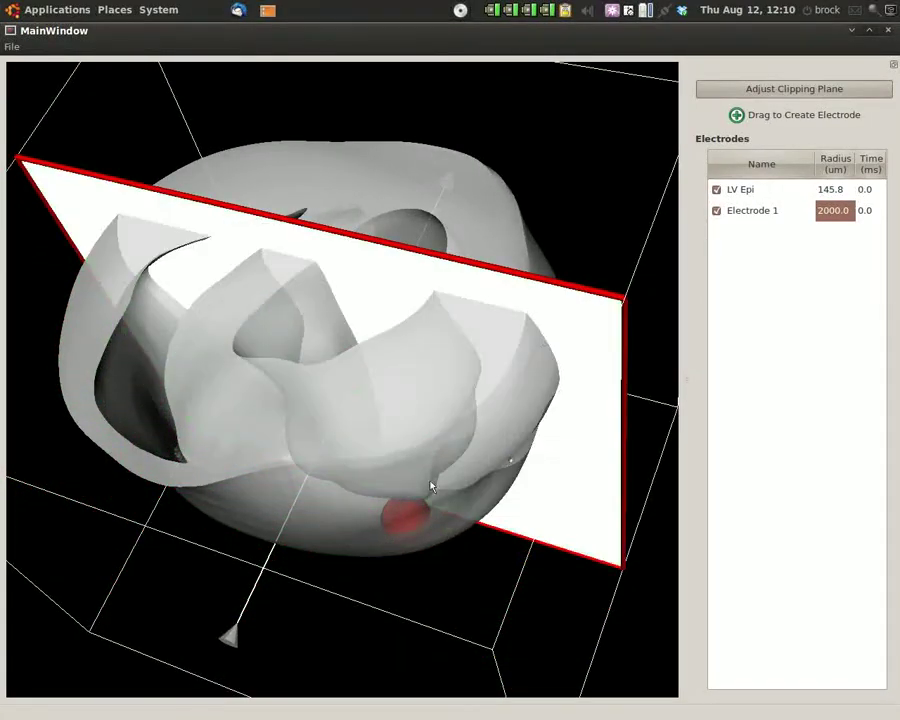
left_click_drag(231, 643, 135, 402)
left_click_drag(220, 409, 406, 436)
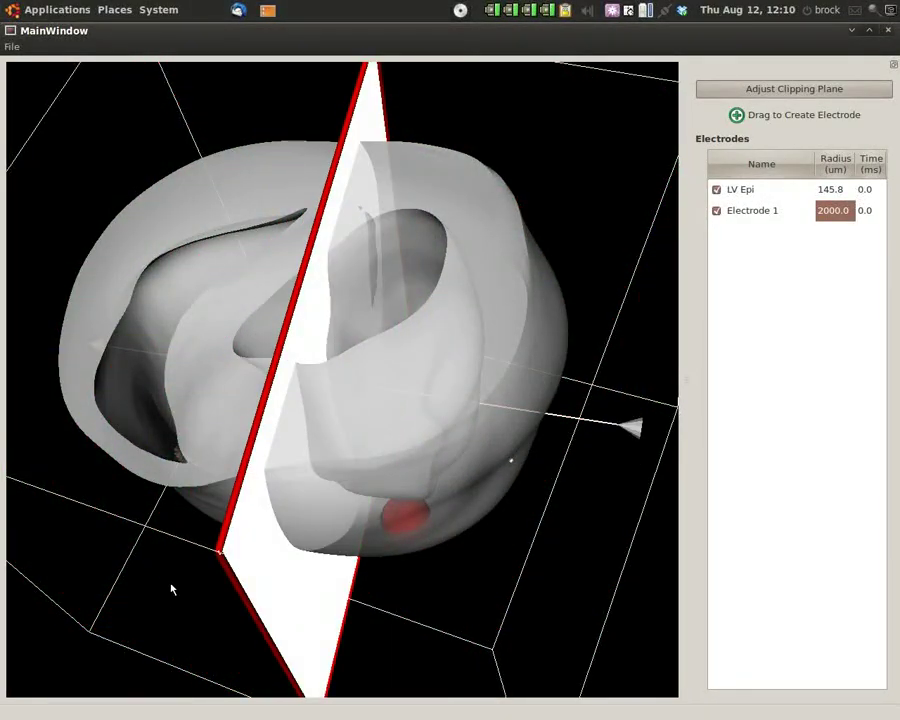
left_click_drag(171, 587, 259, 610)
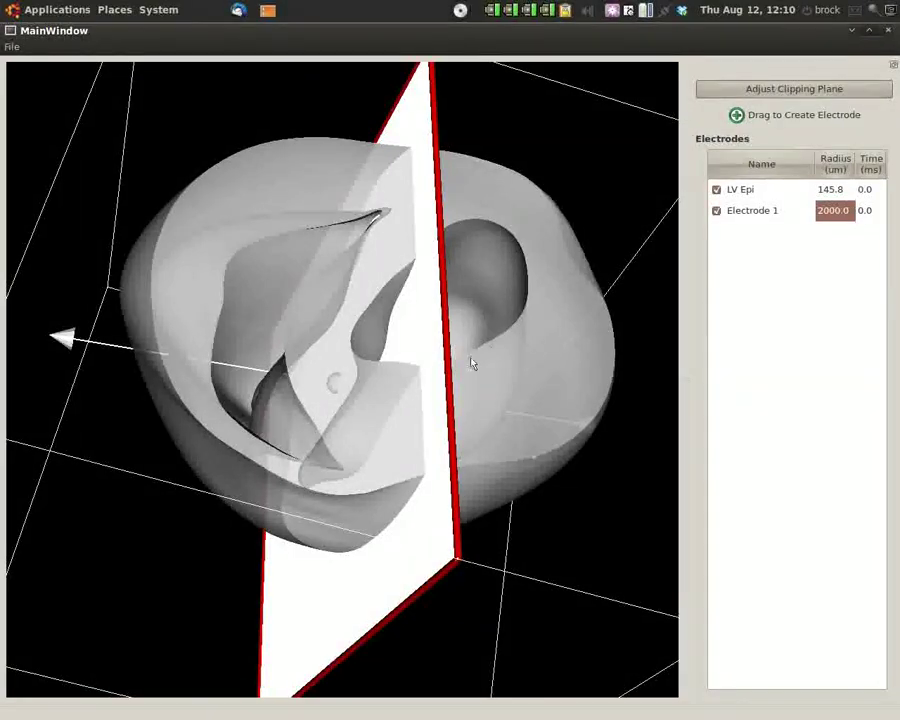
left_click_drag(433, 467, 301, 526)
Tilt the plane further and slide it left into a near-vertical cut through the heart
left_click_drag(473, 547, 493, 547)
left_click_drag(402, 544, 374, 554)
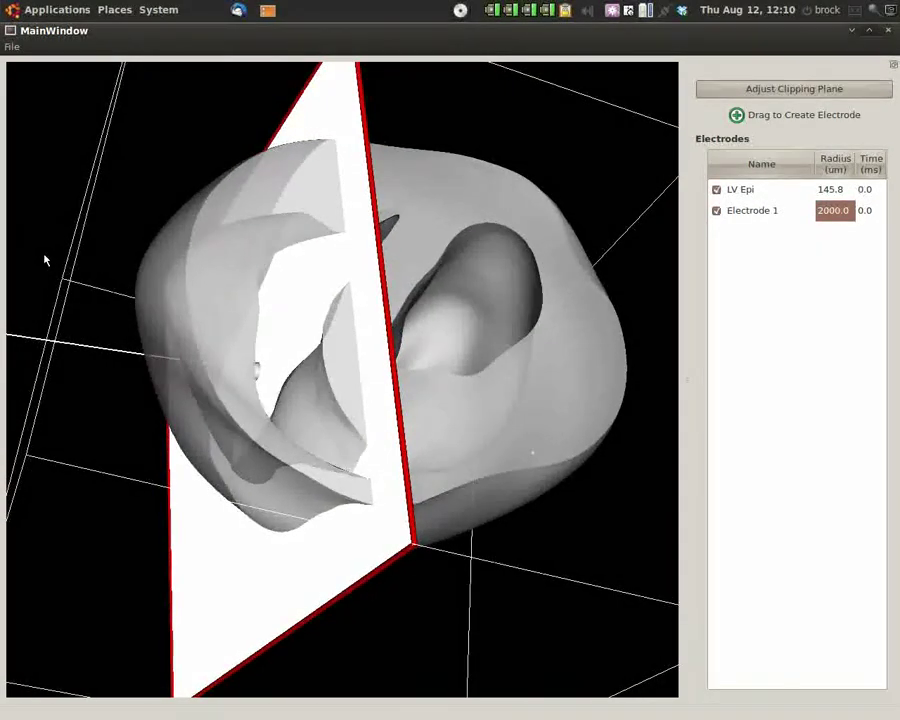
scroll(44, 257, "up", 6)
scroll(205, 265, "down", 6)
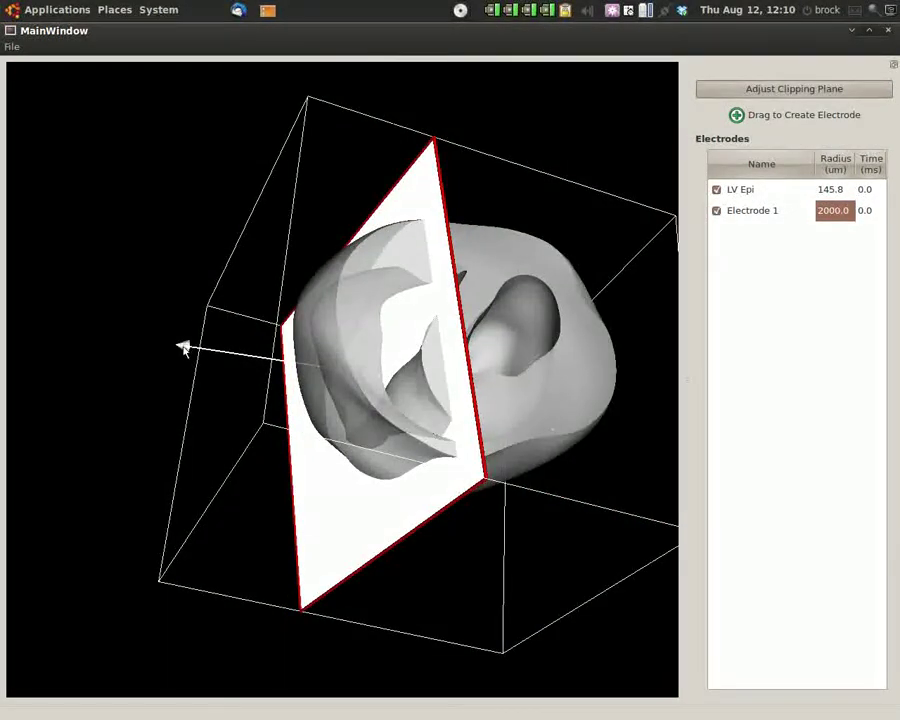
left_click_drag(185, 345, 157, 263)
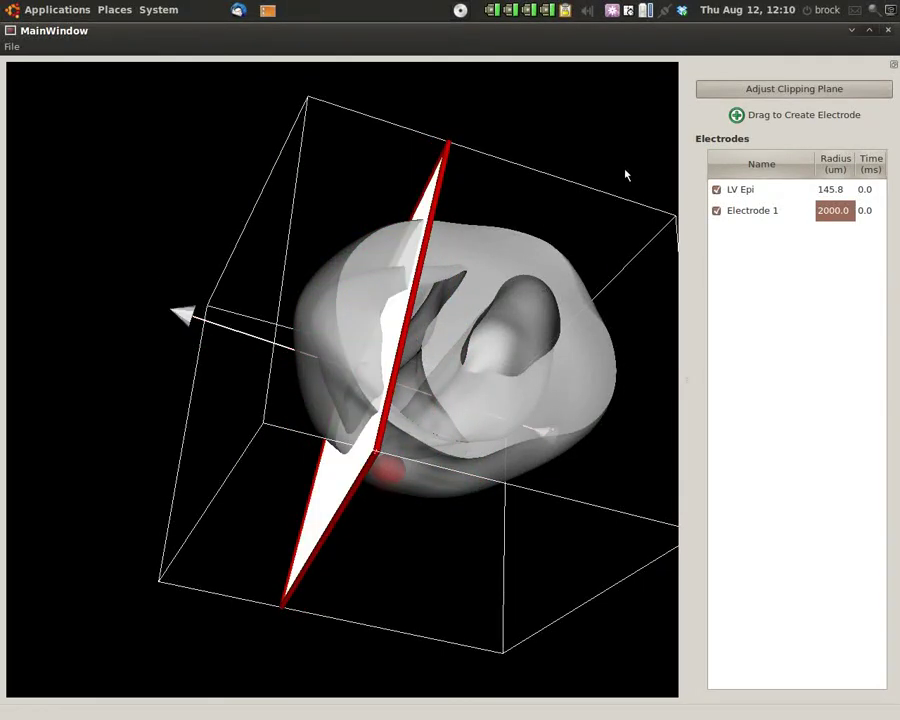
left_click_drag(588, 166, 462, 177)
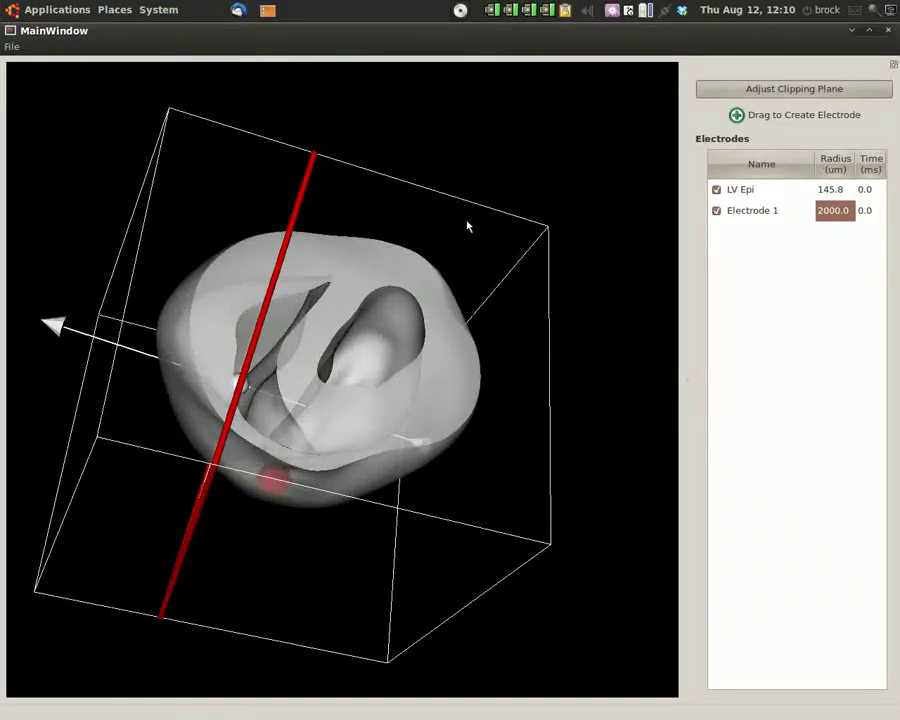
left_click_drag(472, 424, 452, 474)
left_click_drag(208, 454, 194, 451)
Preview the cut, then resume adjusting and rotate the clipping plane to a new angle
left_click(773, 92)
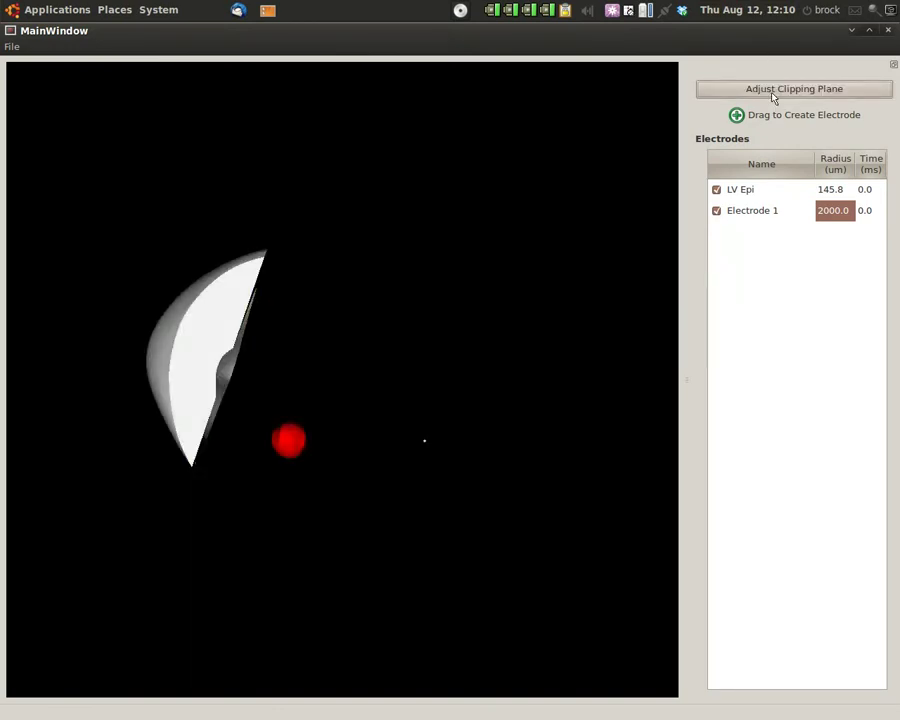
left_click(771, 94)
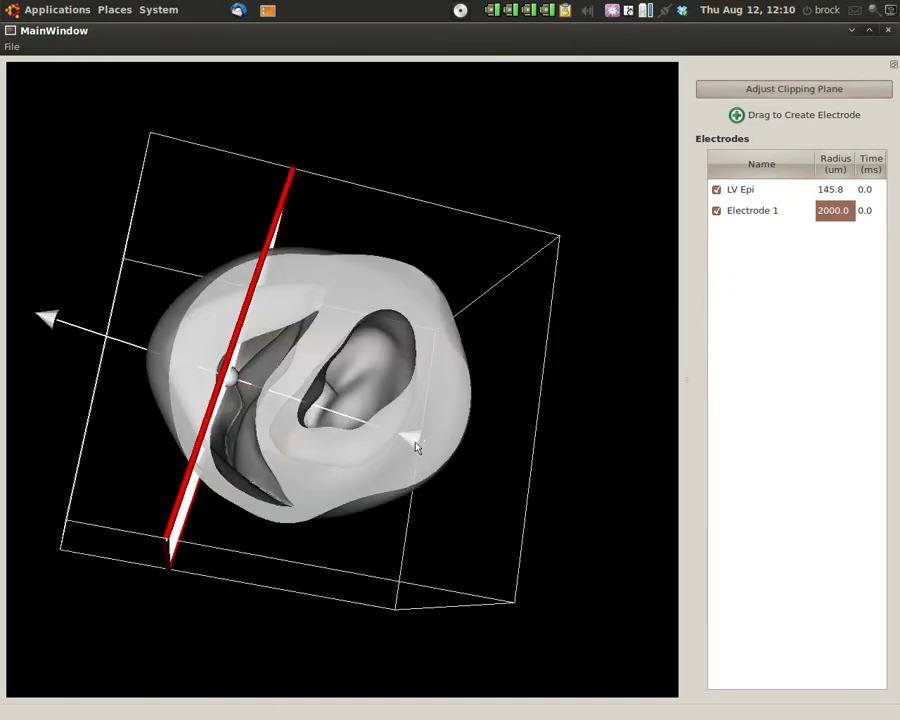
left_click_drag(417, 447, 20, 290)
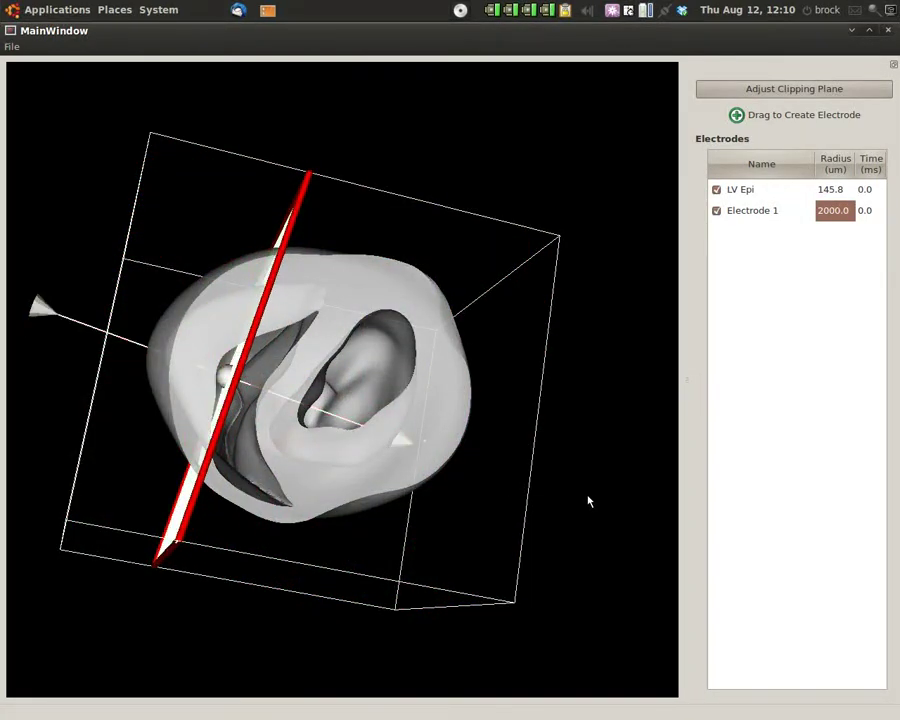
left_click_drag(588, 501, 604, 483)
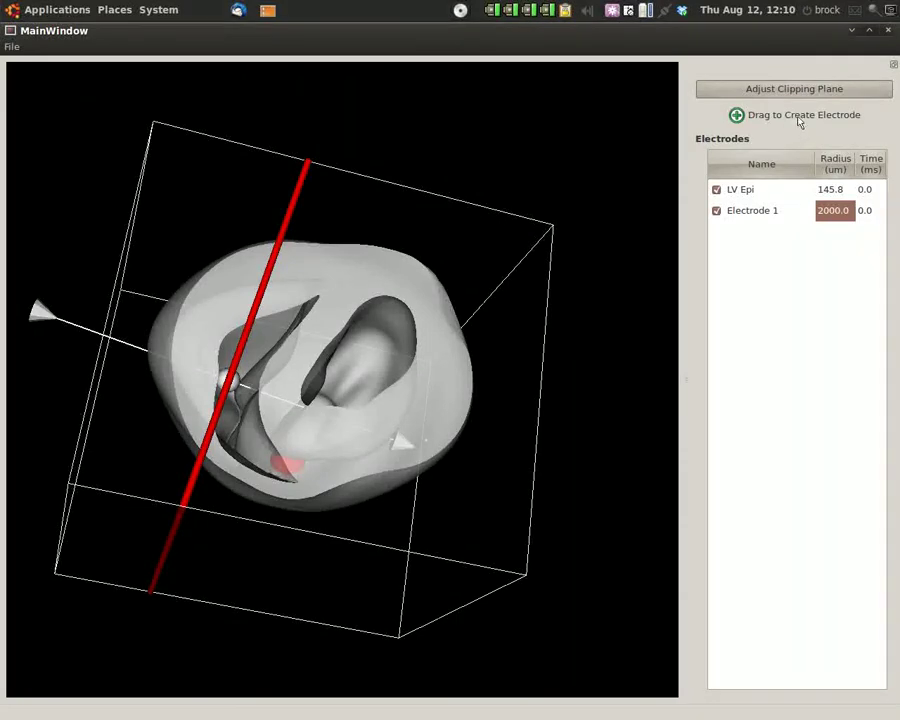
Apply the clip, orbit to the cut rim, and place an electrode on the inner wall
left_click(357, 518)
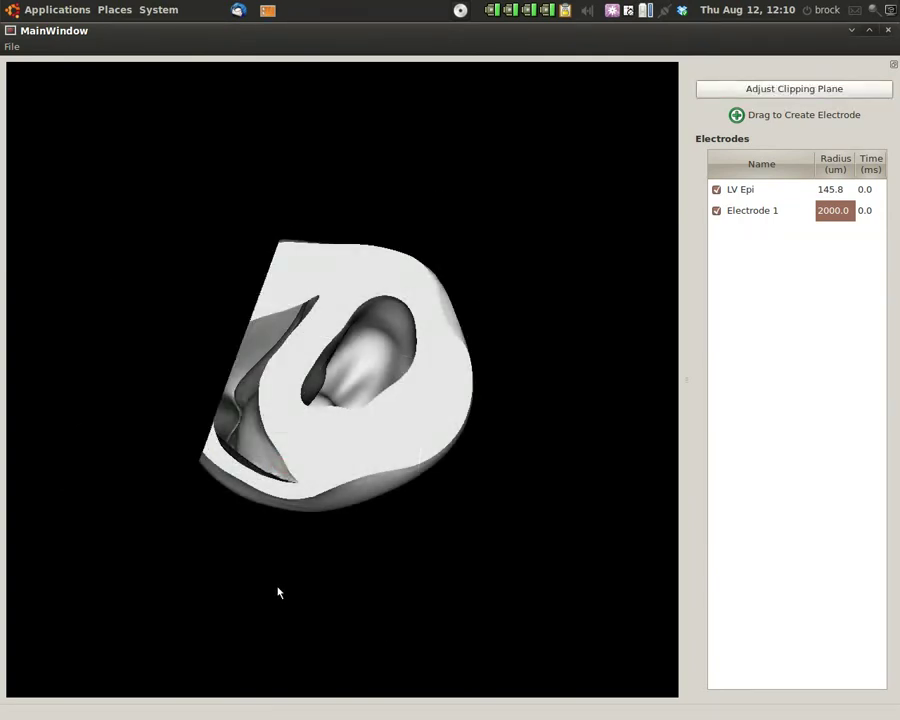
left_click_drag(278, 593, 440, 587)
left_click_drag(179, 281, 462, 195)
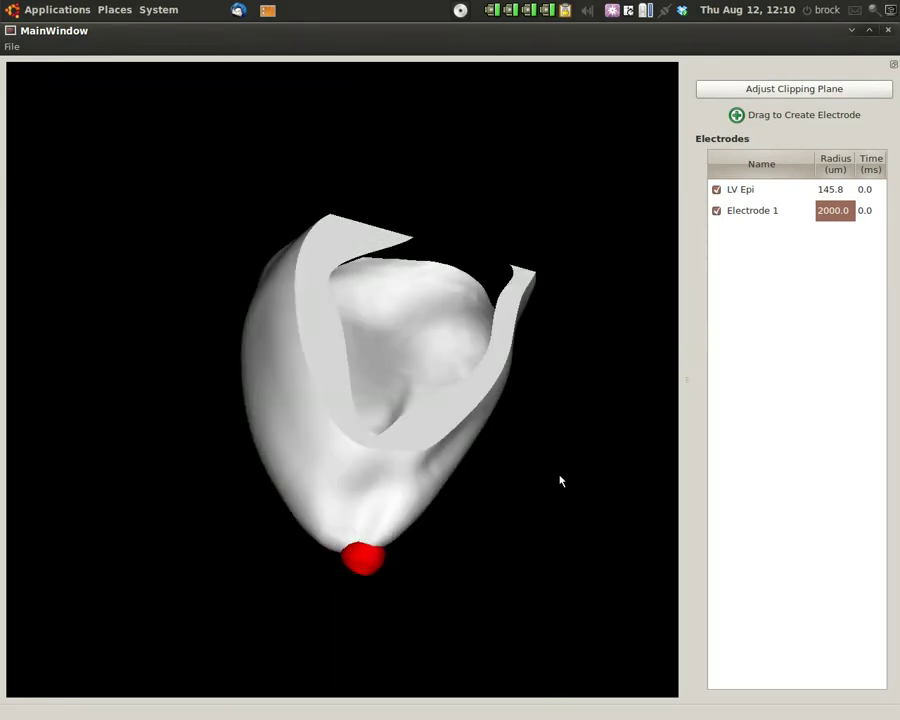
left_click_drag(560, 481, 282, 452)
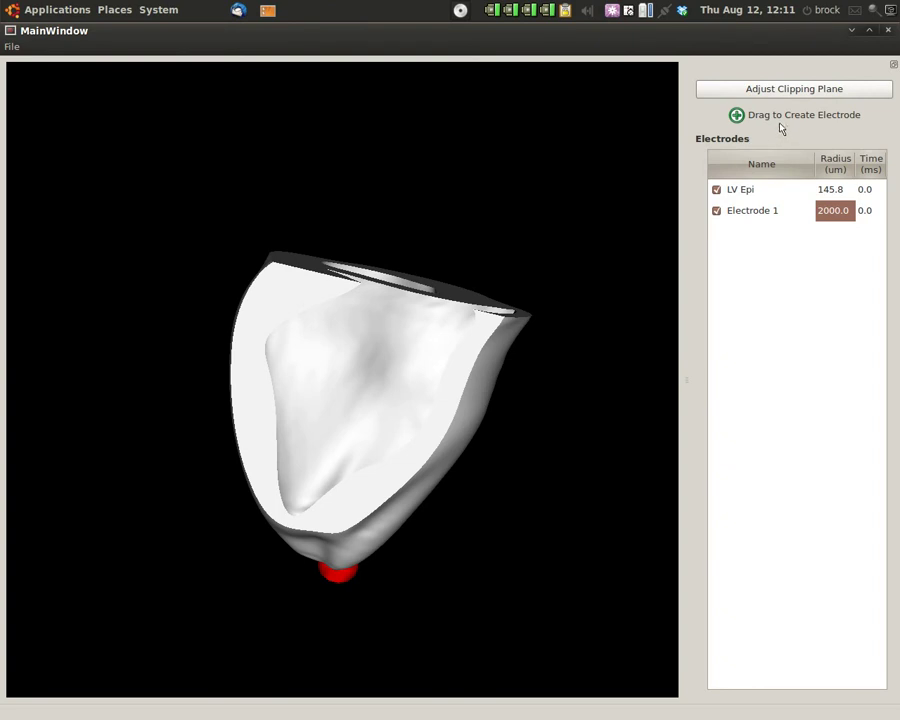
left_click_drag(781, 127, 311, 482)
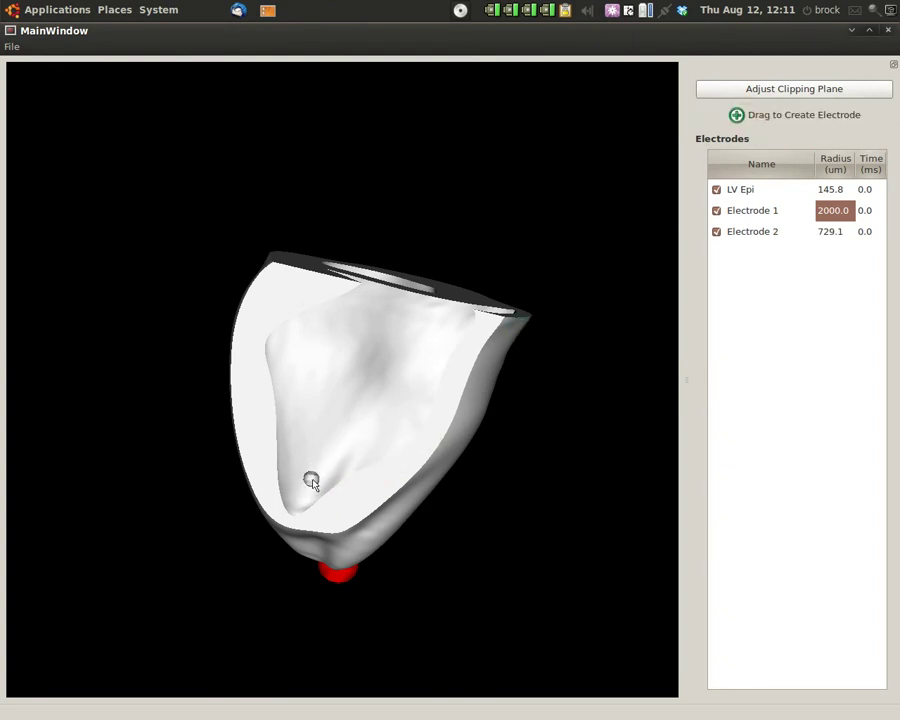
Rename Electrode 2 to 'RV Pacing Lead'
left_click(751, 238)
left_click(751, 238)
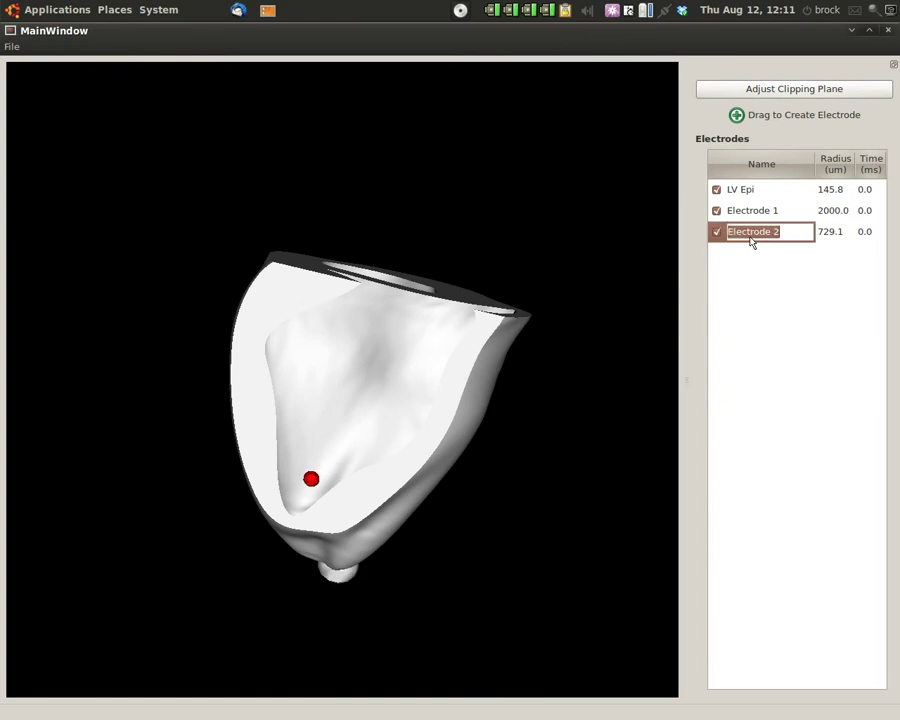
type("RV Pacing Lead")
key("Return")
Rotate to view the new electrode and briefly open then dismiss the File menu
left_click_drag(562, 466, 310, 510)
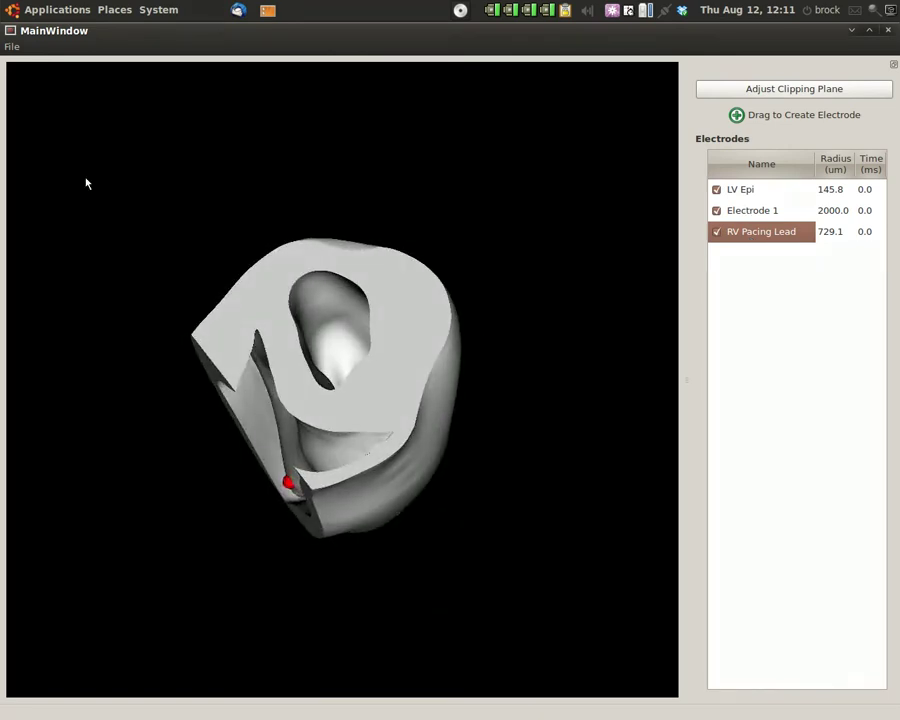
left_click(13, 46)
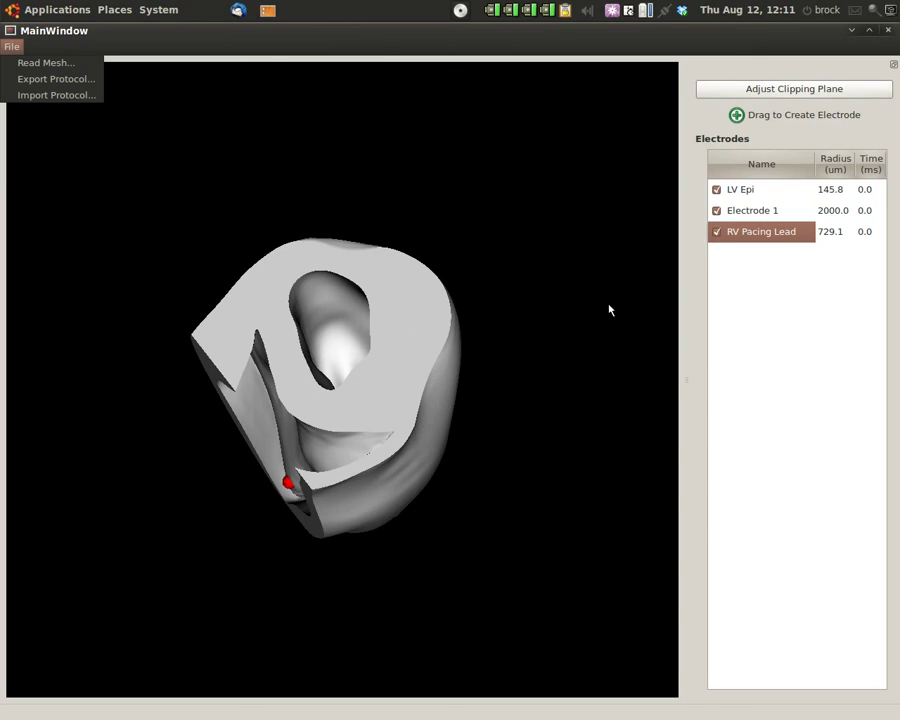
left_click(532, 474)
Rename Electrode 1 to 'Apical Pacing'
left_click_drag(532, 474, 398, 325)
left_click(769, 218)
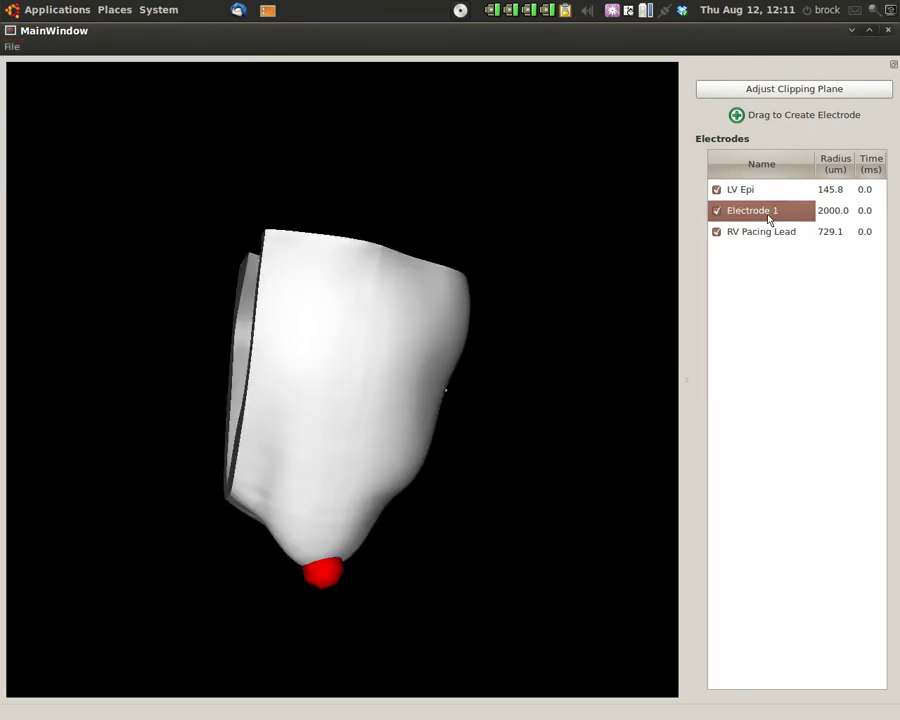
left_click(769, 218)
type("Api")
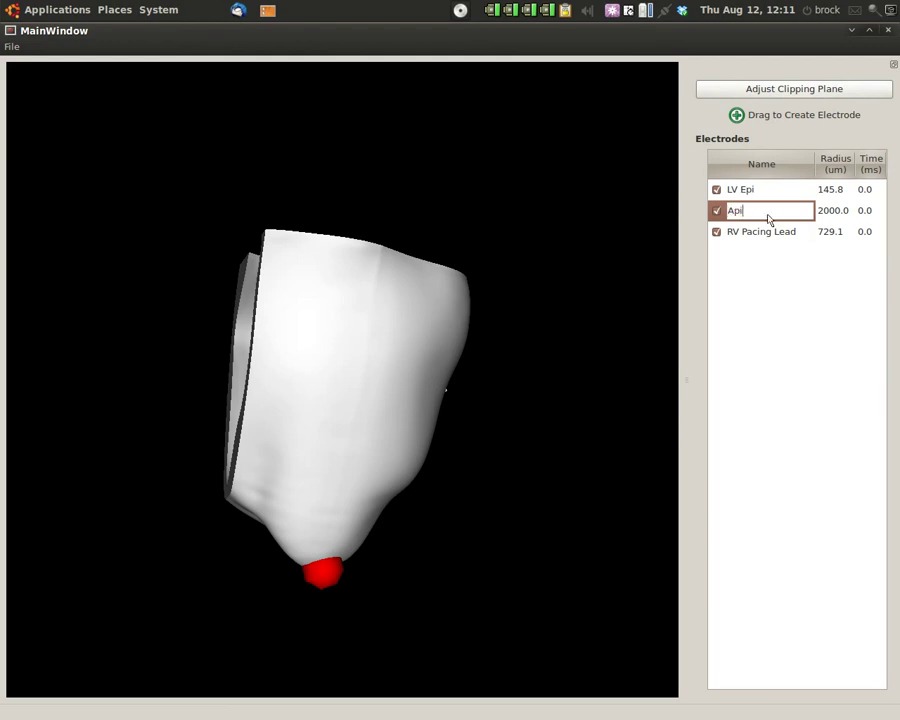
type("cal Pacing")
key("Return")
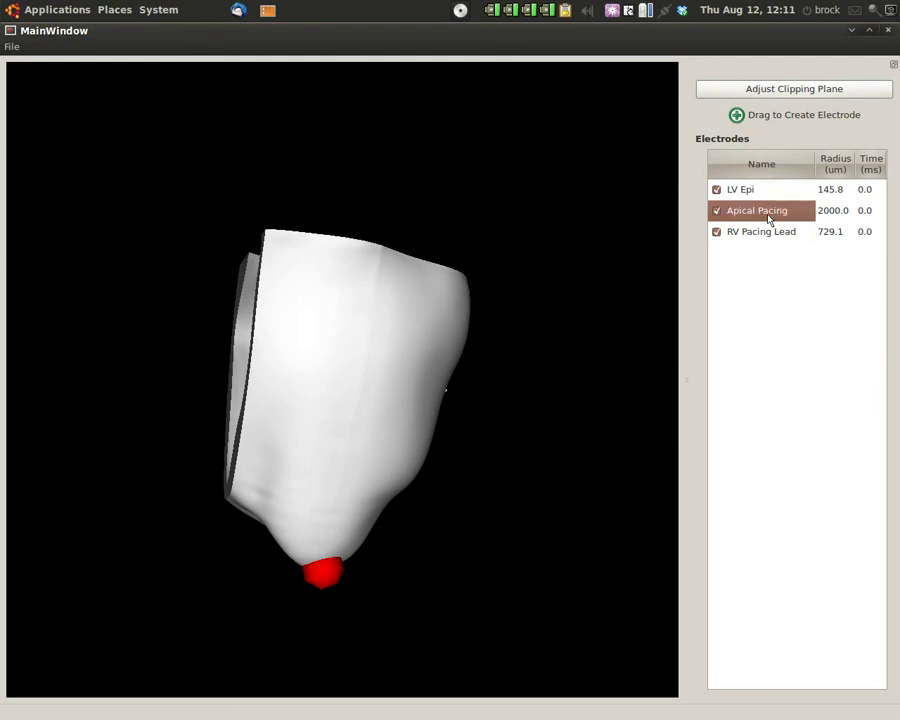
Orbit the clipped heart to inspect the cross-section, inner cavity and apical electrode
left_click_drag(171, 177, 219, 376)
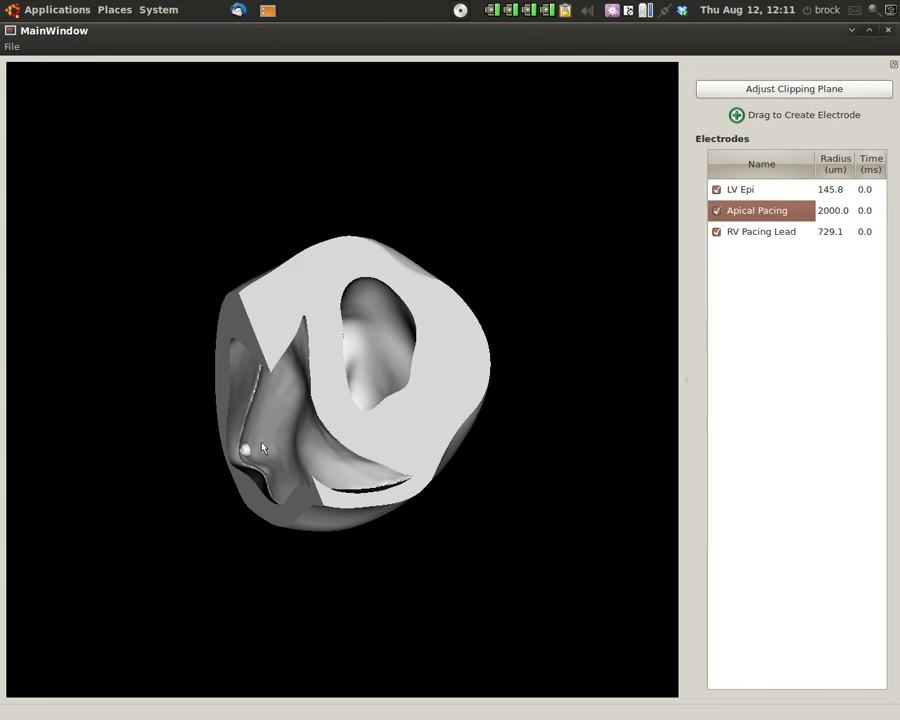
scroll(268, 450, "up", 3)
left_click_drag(474, 629, 239, 474)
left_click_drag(130, 453, 192, 527)
left_click_drag(378, 128, 398, 346)
left_click_drag(526, 533, 144, 143)
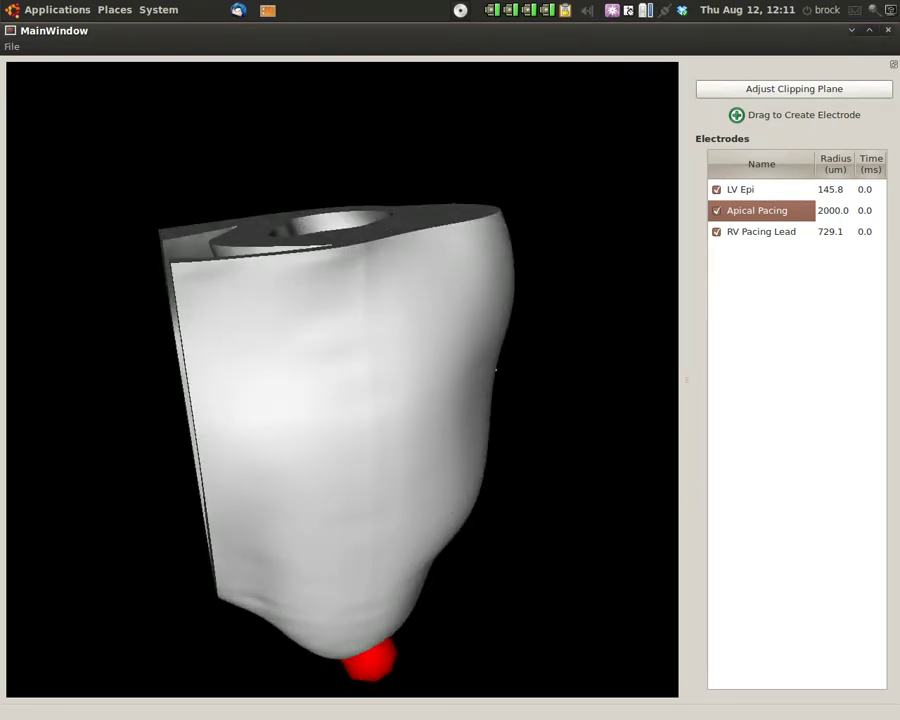